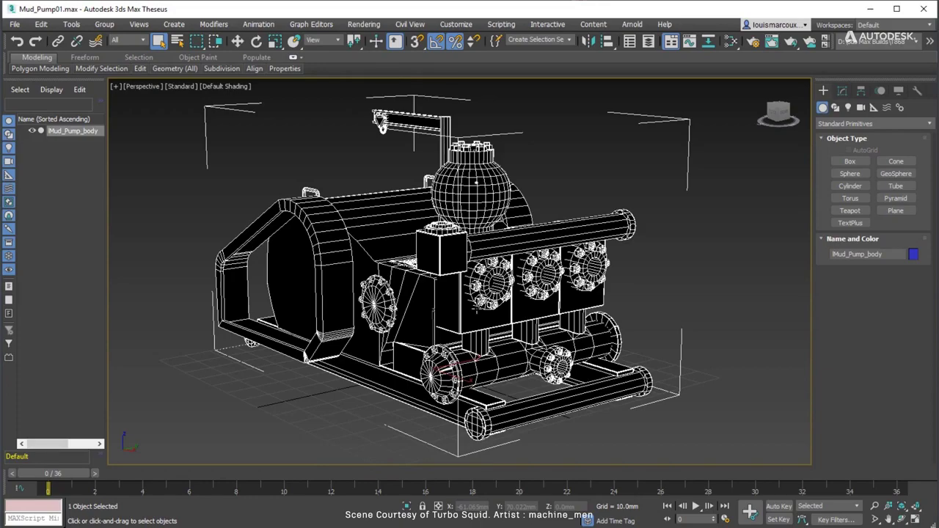
# - Apply an Unwrap UVW modifier to Mud_Pump_body and inspect its layout in the UV editor
pyautogui.moveTo(525, 297)
pyautogui.keyDown('alt'); pyautogui.mouseDown(button='middle')
pyautogui.moveTo(412, 315)
pyautogui.moveTo(525, 301)
pyautogui.moveTo(524, 292)
pyautogui.mouseUp(button='middle'); pyautogui.keyUp('alt')
pyautogui.click(842, 91)
pyautogui.click(851, 127)
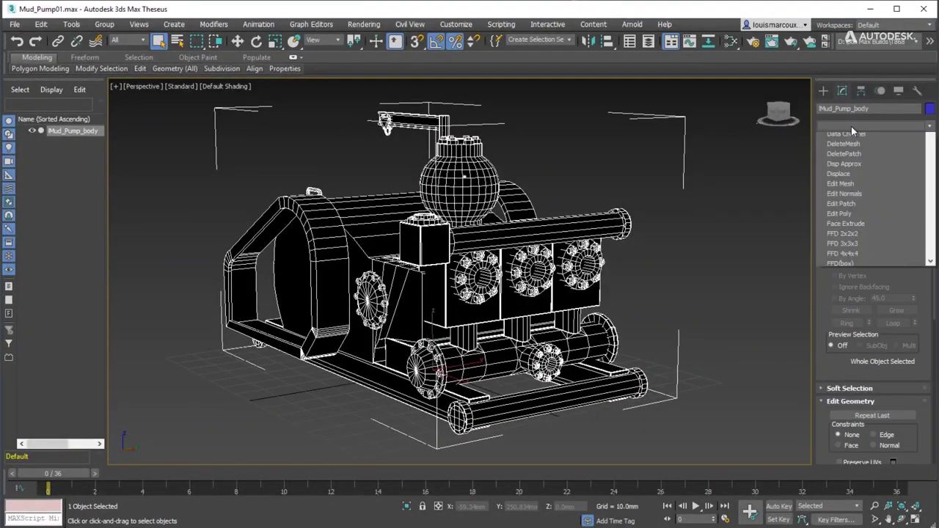
pyautogui.moveTo(934, 178); pyautogui.dragTo(931, 462)
pyautogui.click(855, 446)
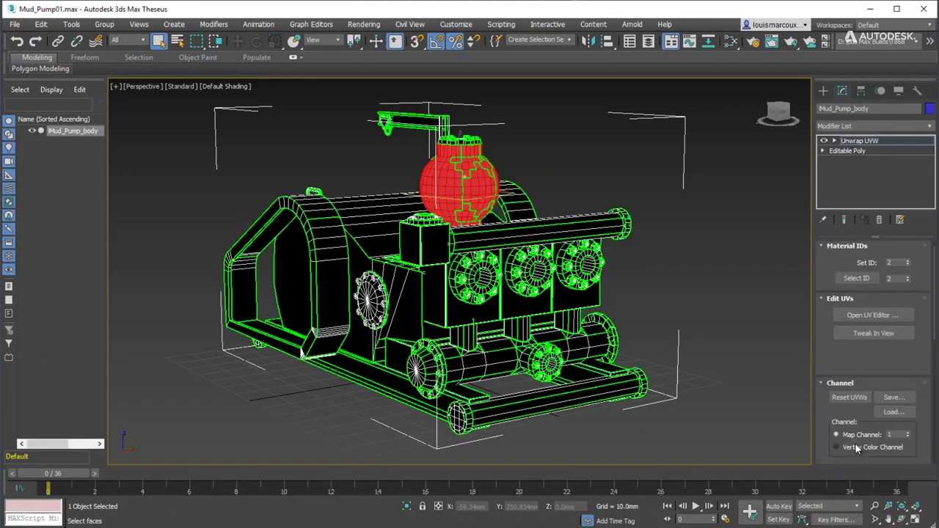
pyautogui.click(870, 314)
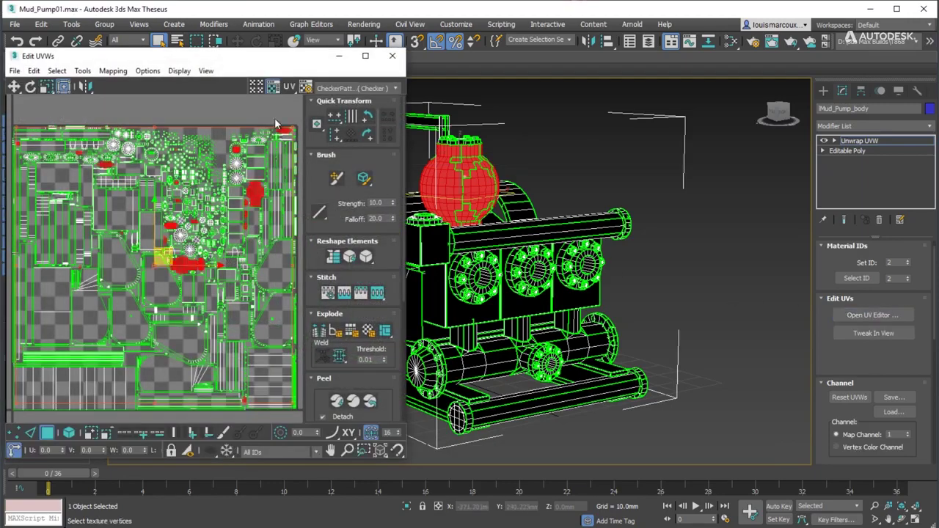
pyautogui.moveTo(227, 60); pyautogui.dragTo(312, 59)
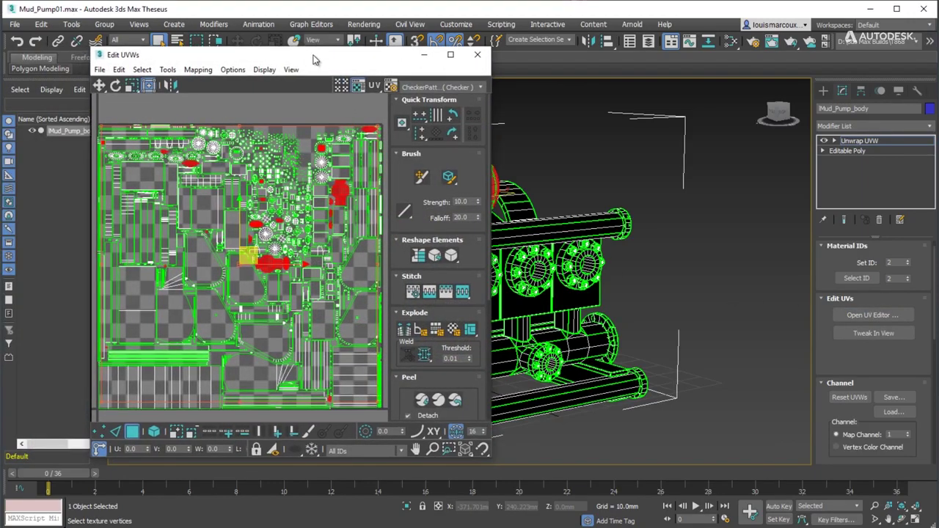
# - Close the UV editor and remove the Unwrap UVW modifier from the pump body, leaving nothing selected
pyautogui.click(478, 54)
pyautogui.click(878, 219)
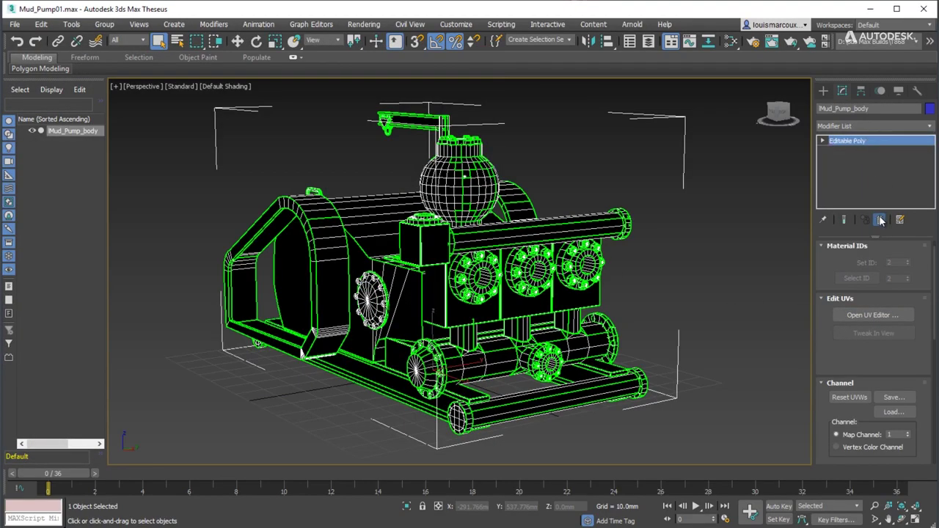
pyautogui.click(717, 222)
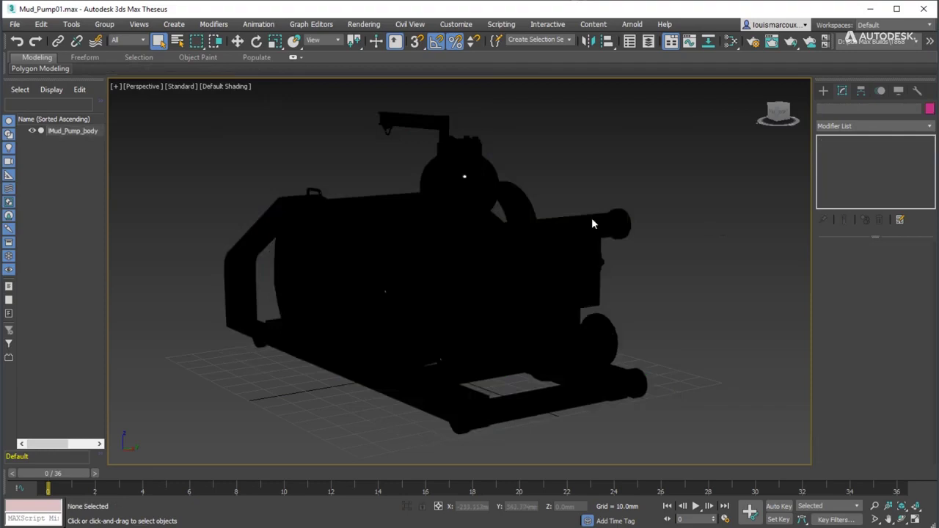
# - Load the pump body's material into the Slate Material Editor by sampling it from the model
pyautogui.click(730, 41)
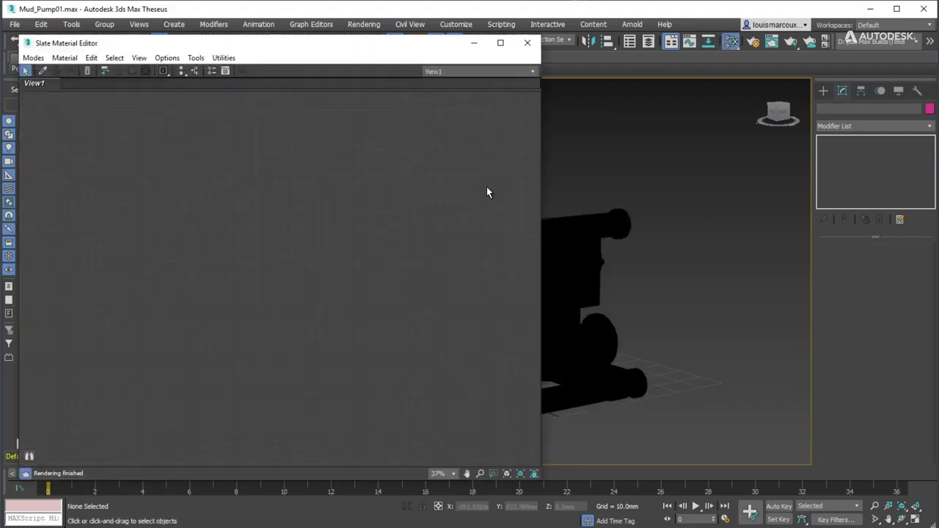
pyautogui.click(42, 70)
pyautogui.click(575, 252)
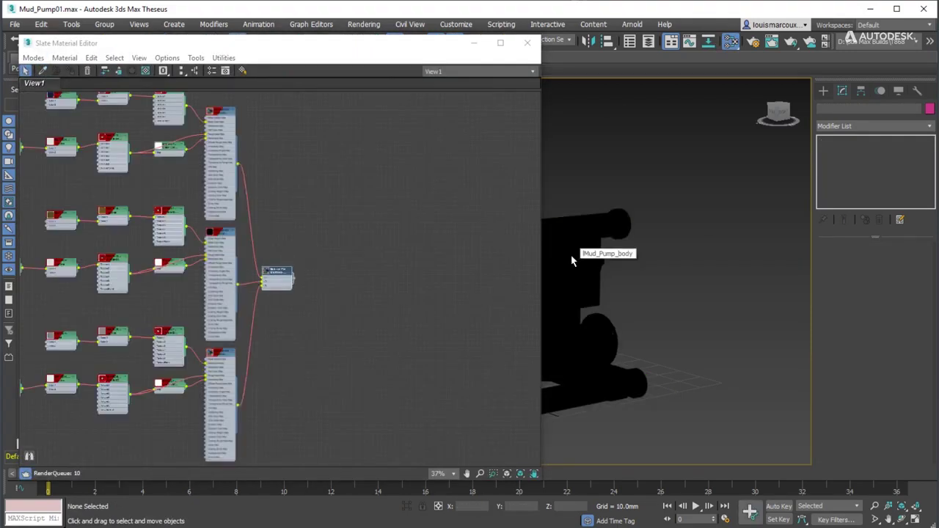
# - Examine the Multi/Sub-Object material's network of Physical materials, BlendedBoxMap, Speckle and Noise maps, and close the editor
pyautogui.scroll(5, 279, 288)
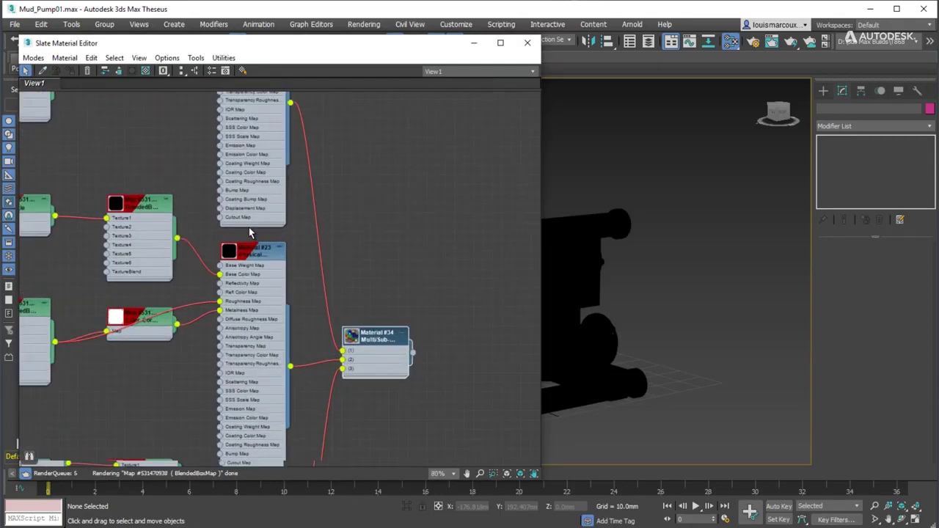
pyautogui.moveTo(375, 319); pyautogui.dragTo(422, 320)
pyautogui.moveTo(353, 208); pyautogui.dragTo(321, 317, button='middle')
pyautogui.moveTo(339, 291); pyautogui.dragTo(377, 292)
pyautogui.moveTo(144, 270); pyautogui.dragTo(293, 250, button='middle')
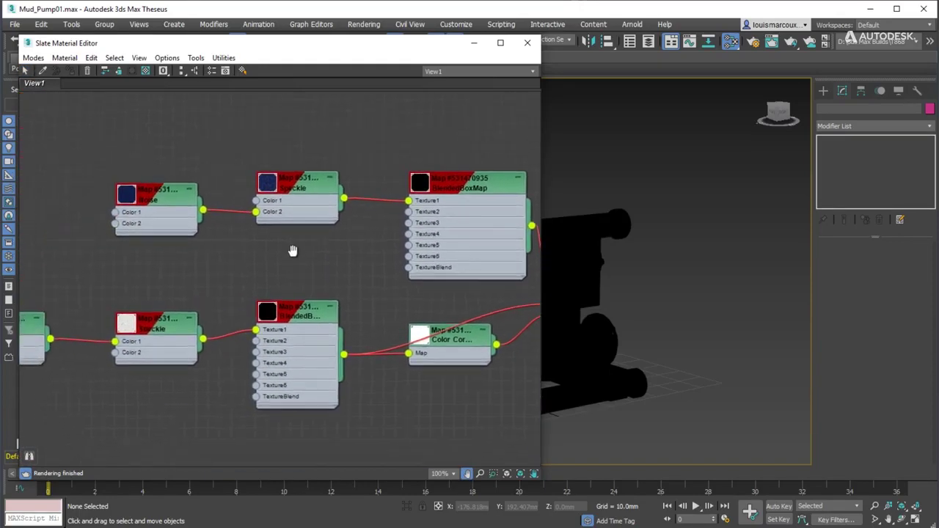
pyautogui.moveTo(222, 274); pyautogui.dragTo(269, 229, button='middle')
pyautogui.scroll(-8, 269, 228)
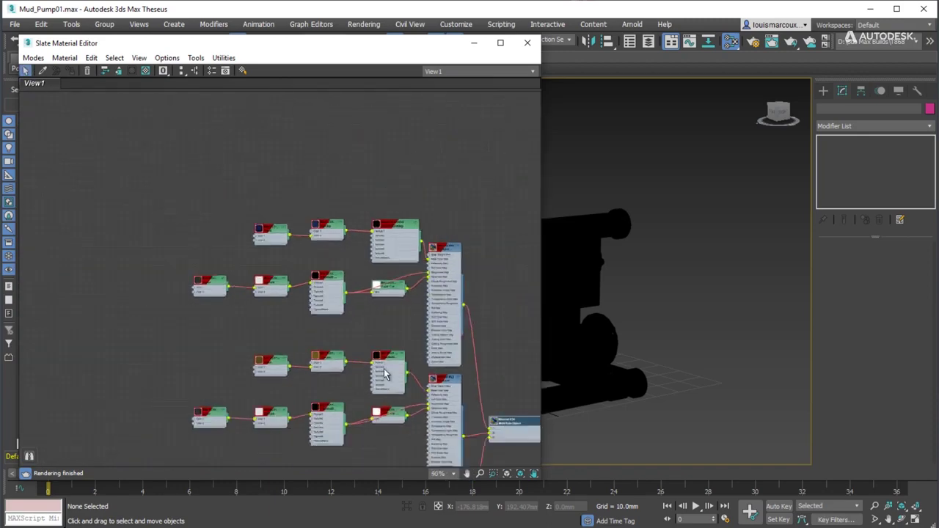
pyautogui.moveTo(320, 359); pyautogui.dragTo(302, 317, button='middle')
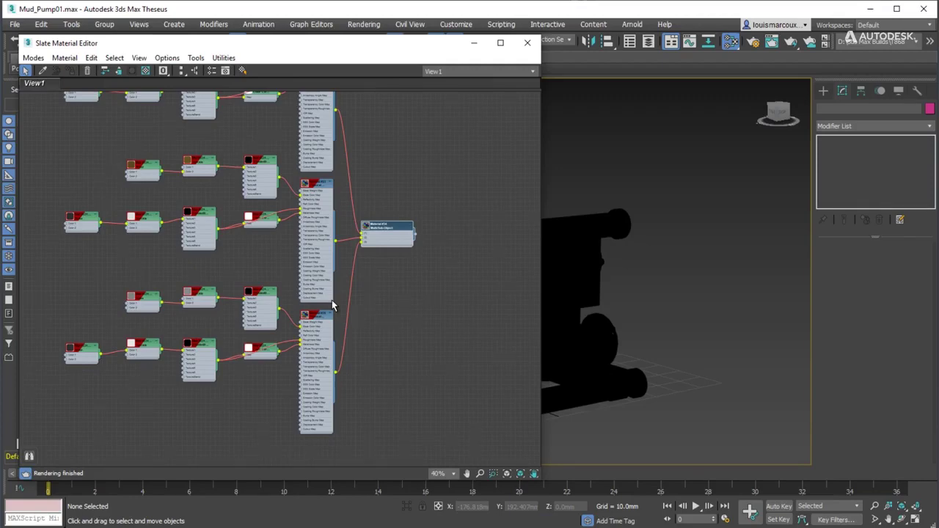
pyautogui.click(525, 45)
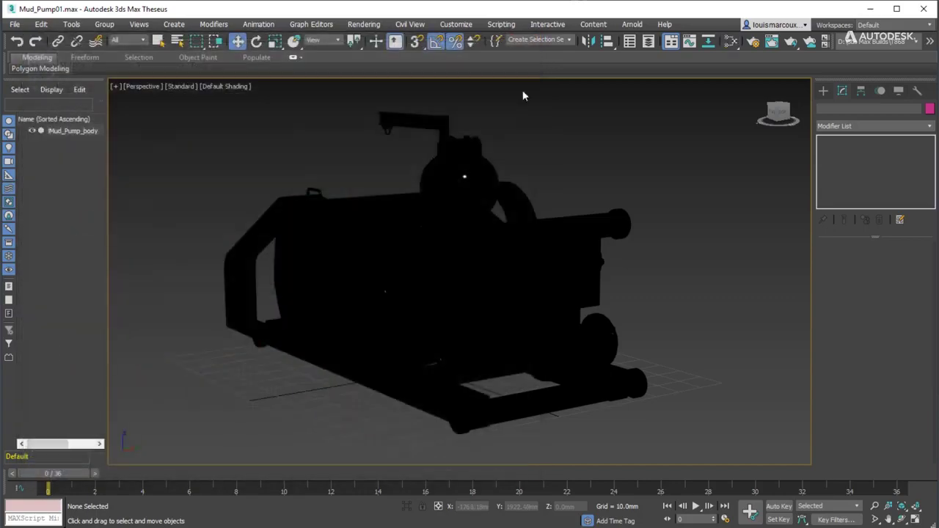
# - Preview the pump's materials in the Perspective viewport with ActiveShade using Arnold
pyautogui.click(179, 87)
pyautogui.click(220, 96)
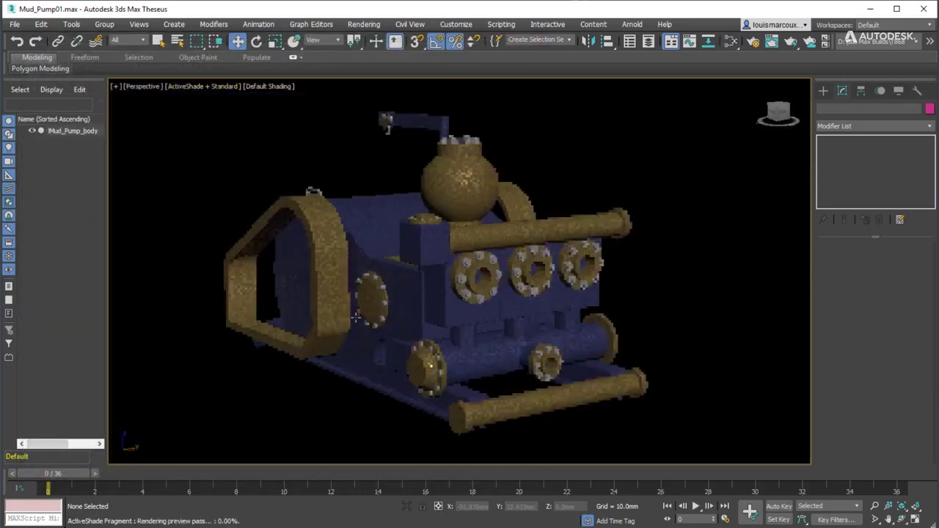
pyautogui.scroll(6, 450, 307)
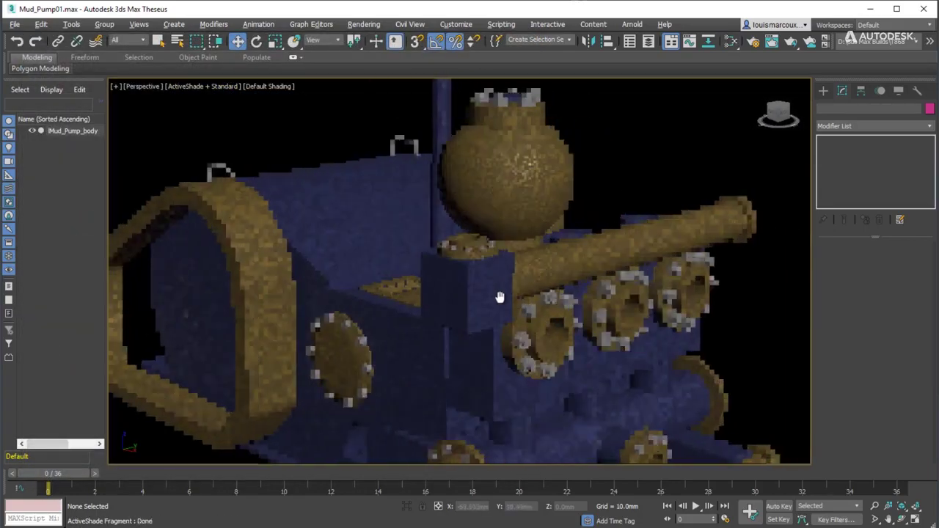
pyautogui.scroll(-5, 546, 311)
pyautogui.keyDown('alt'); pyautogui.moveTo(546, 311); pyautogui.dragTo(548, 339, button='middle'); pyautogui.keyUp('alt')
# - Turn off ActiveShade and set the Perspective viewport to Performance quality
pyautogui.click(208, 87)
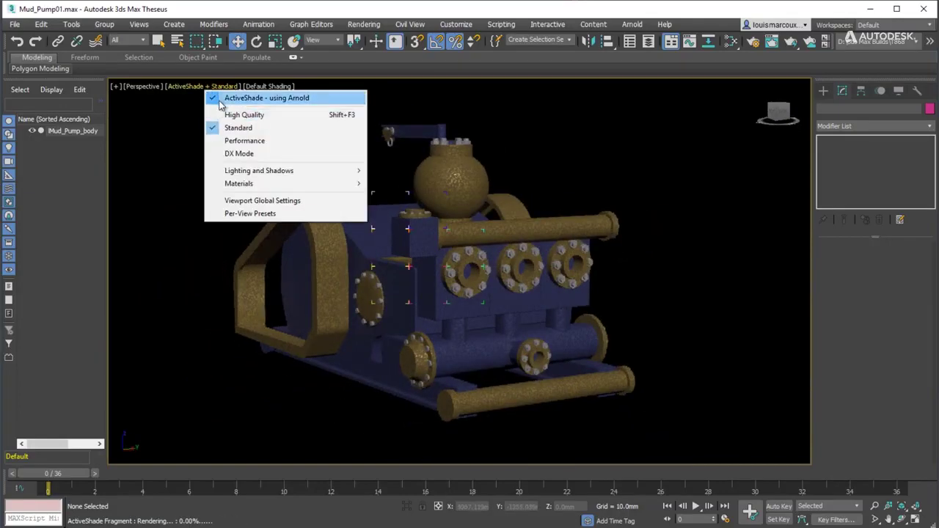
pyautogui.click(219, 99)
pyautogui.click(181, 86)
pyautogui.click(208, 138)
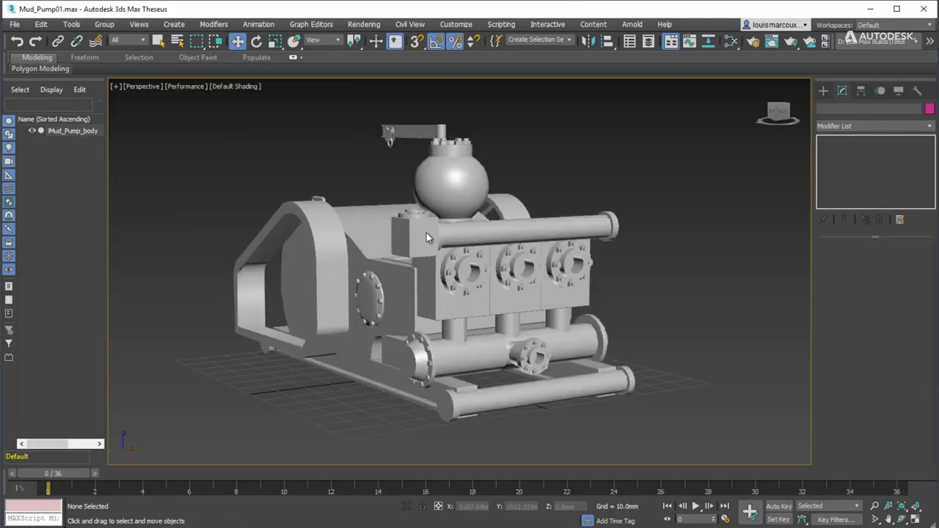
# - Select the pump body and open Bake to Texture for it
pyautogui.click(438, 230)
pyautogui.keyDown('alt'); pyautogui.moveTo(441, 230); pyautogui.dragTo(552, 233, button='middle'); pyautogui.keyUp('alt')
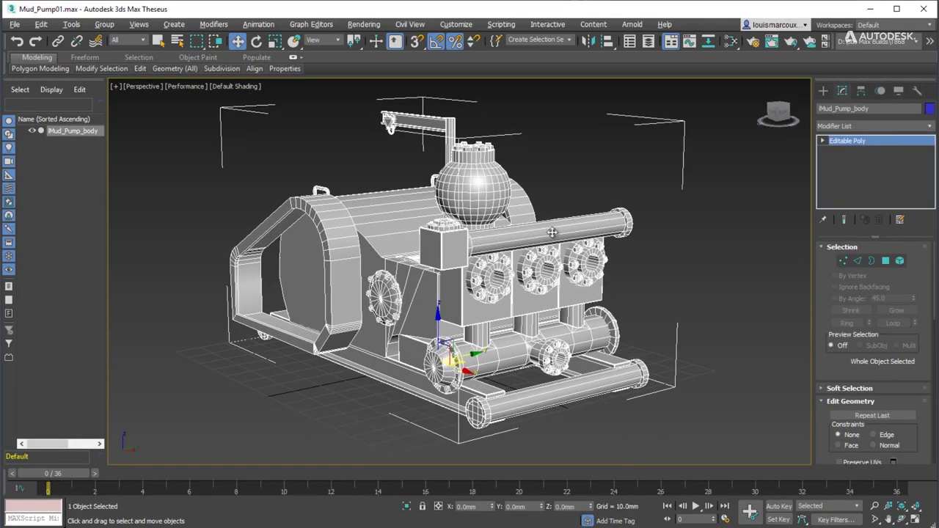
pyautogui.click(363, 24)
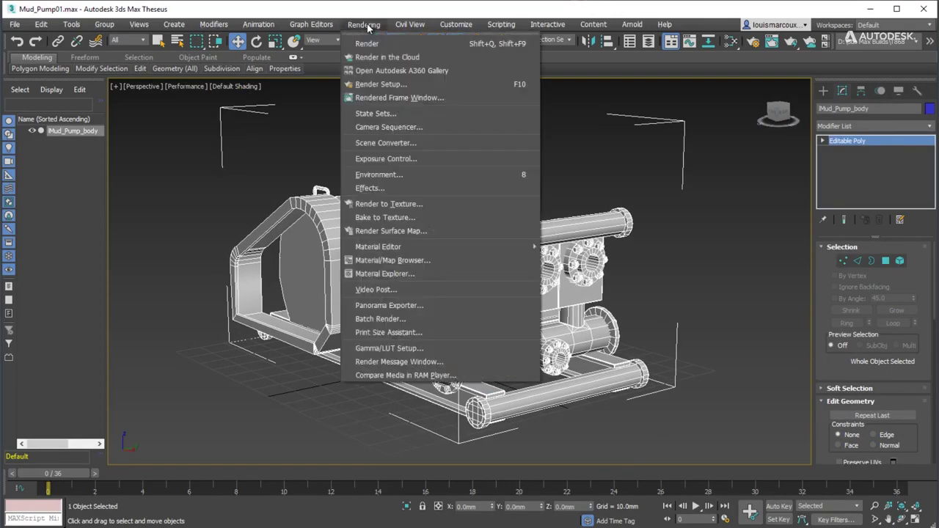
pyautogui.click(398, 218)
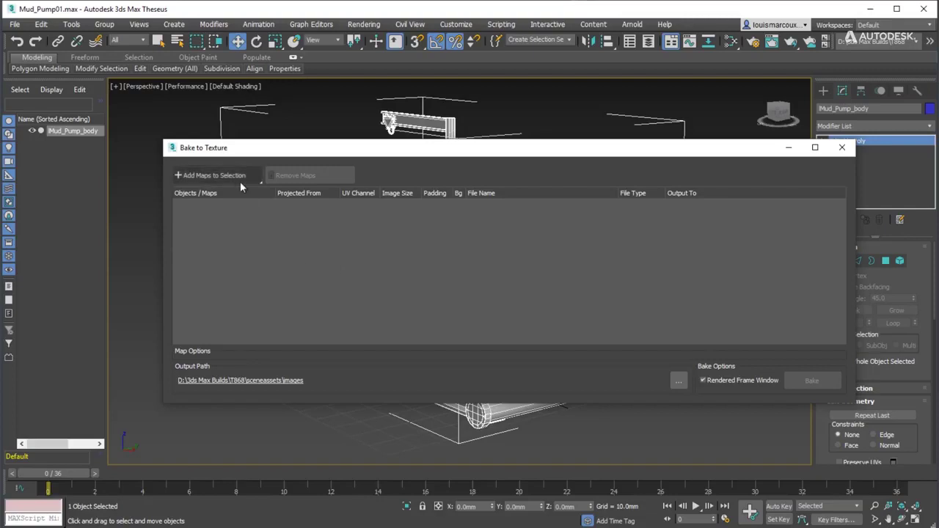
# - Add Ambient Occlusion, Arnold_albedo, Arnold_metalness and Arnold_roughness bake maps to the selected pump body
pyautogui.click(212, 175)
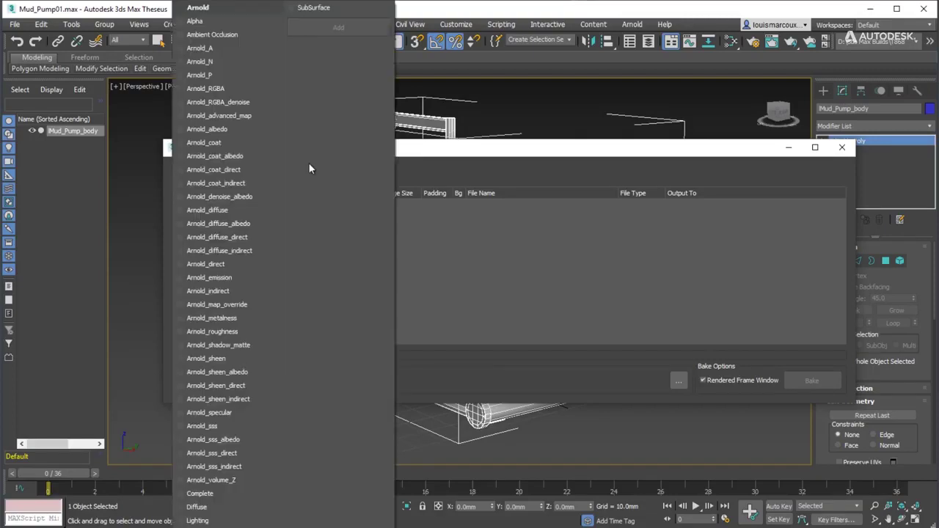
pyautogui.click(183, 132)
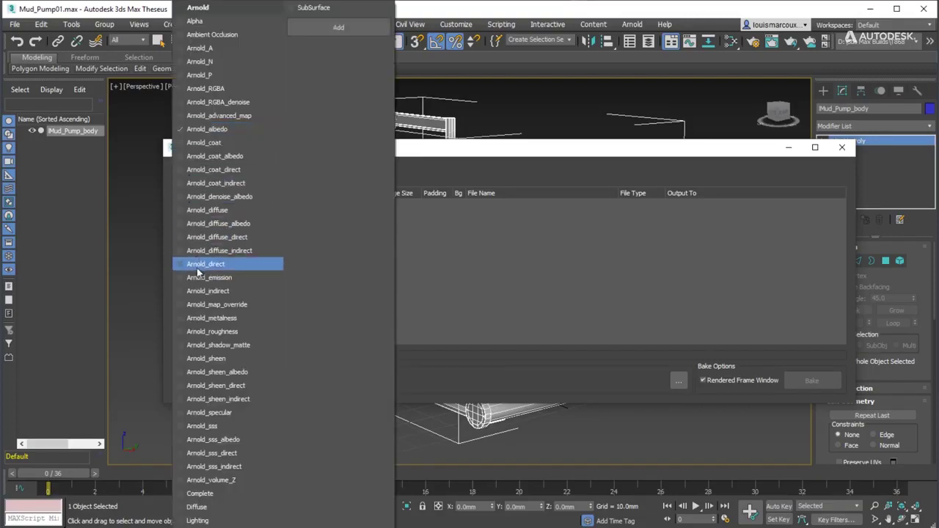
pyautogui.click(180, 323)
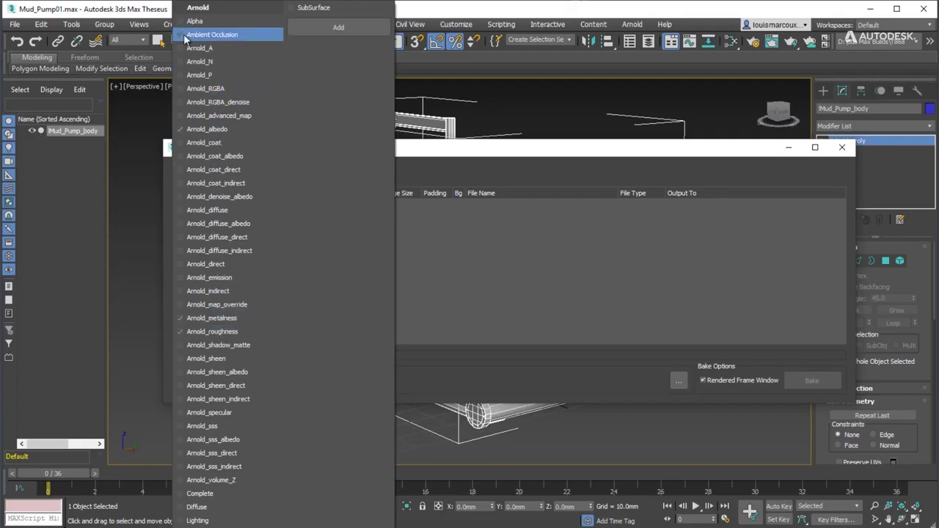
pyautogui.click(309, 28)
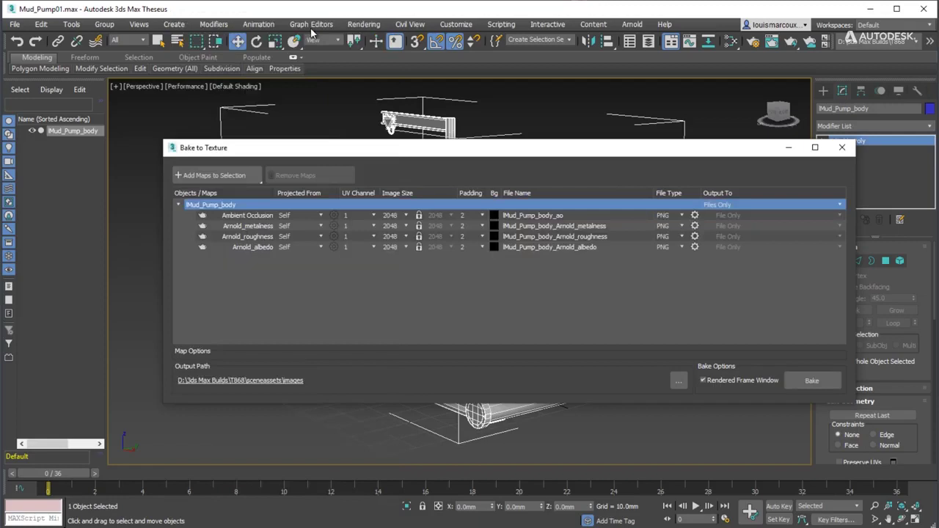
# - Set the pump body's bake output to a new PBR Material (Metal/Rough)
pyautogui.click(737, 204)
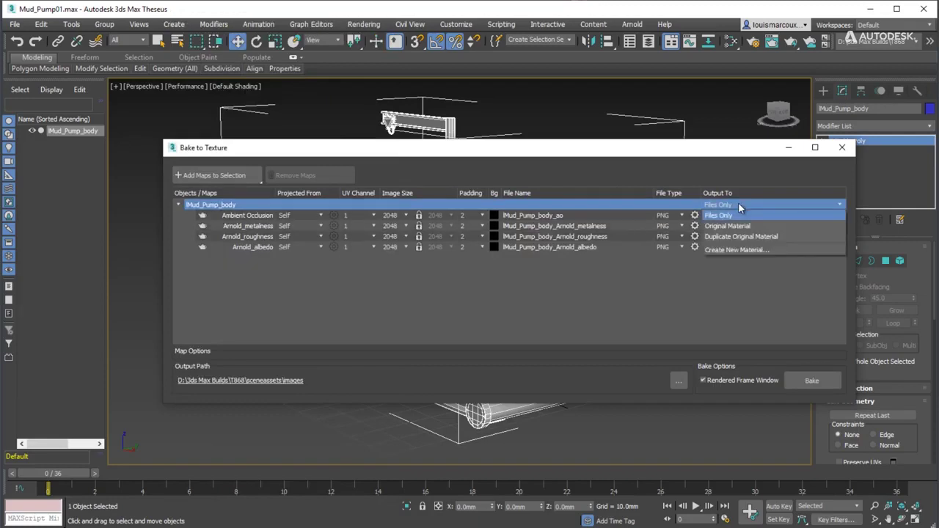
pyautogui.click(730, 250)
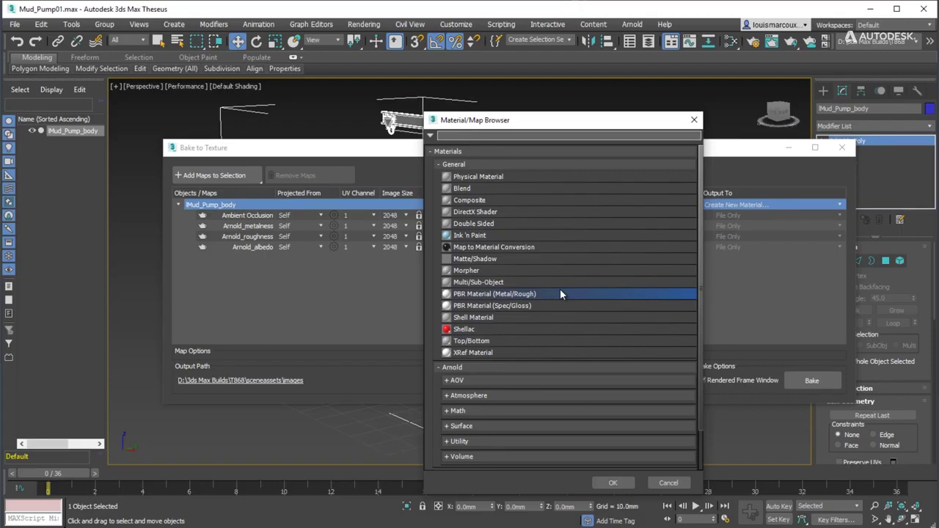
pyautogui.click(612, 483)
# - Output Ambient Occlusion to ao_map, Arnold_metalness to metalness_map, Arnold_roughness to roughness_map and Arnold_albedo to base_color_map
pyautogui.click(733, 216)
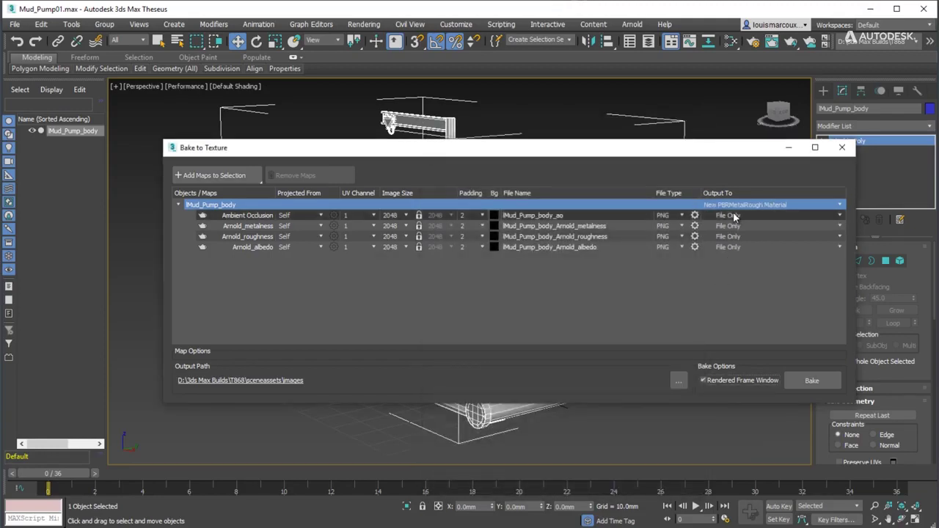
pyautogui.click(733, 216)
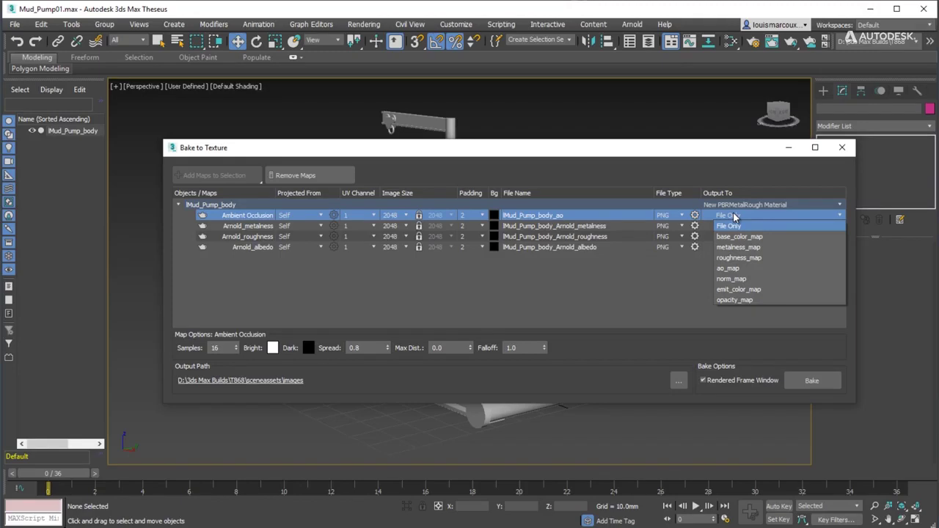
pyautogui.click(727, 267)
pyautogui.click(737, 227)
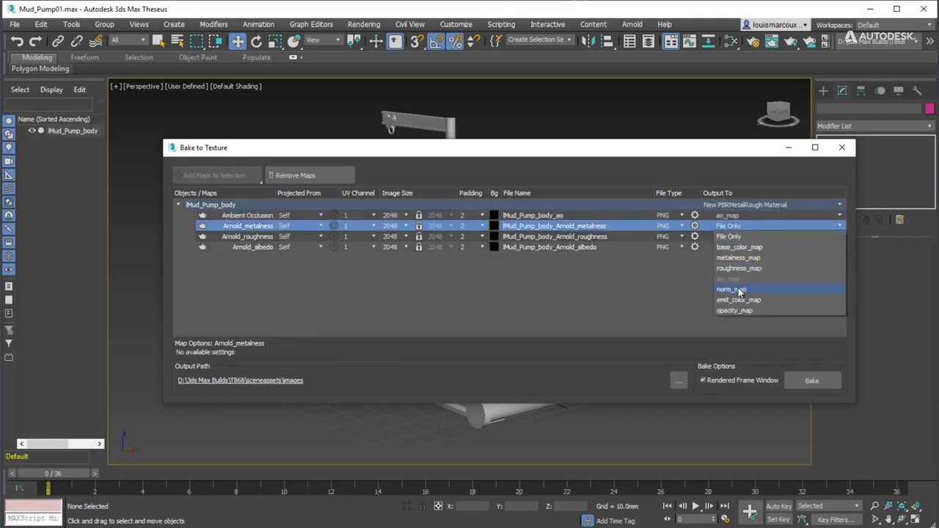
pyautogui.click(739, 259)
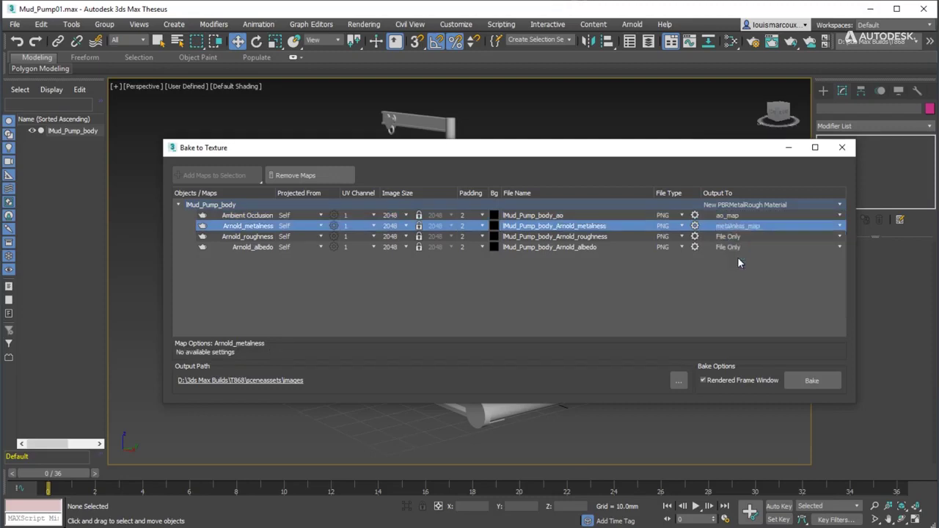
pyautogui.click(733, 236)
pyautogui.click(735, 279)
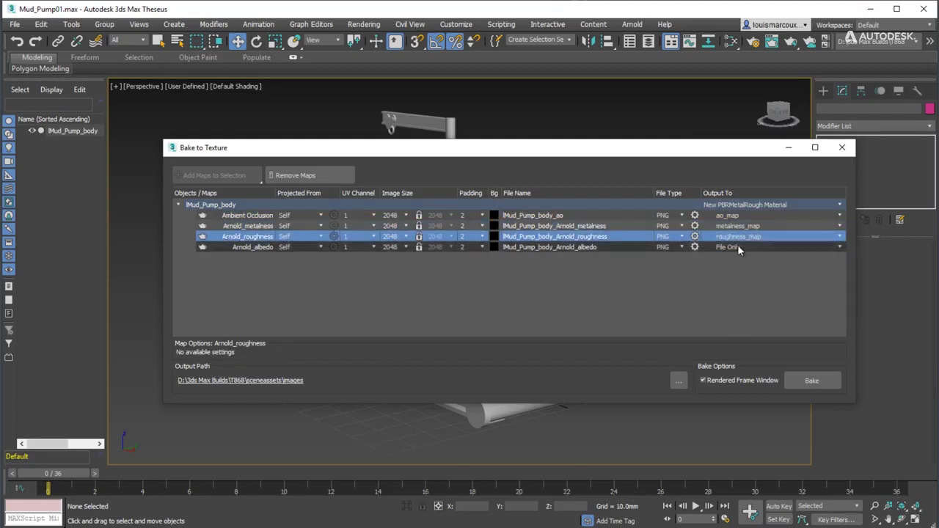
pyautogui.click(737, 247)
pyautogui.click(737, 270)
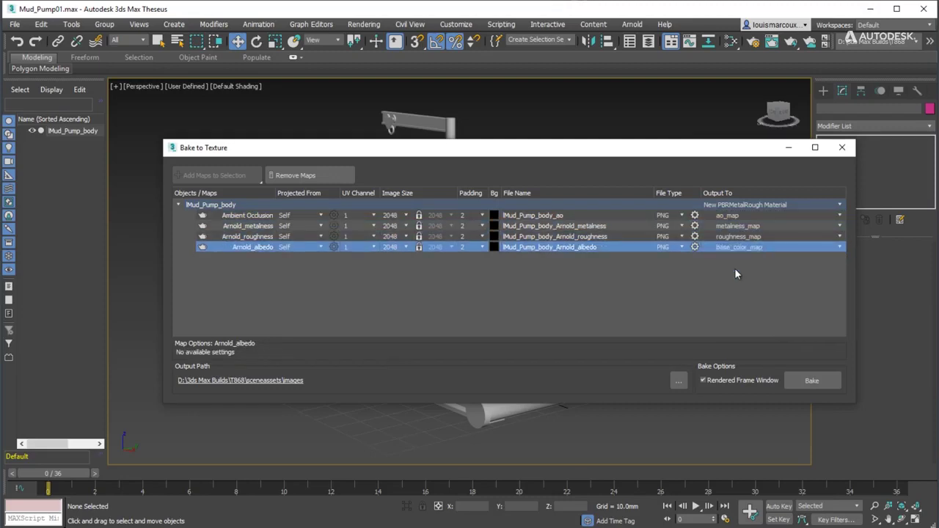
# - Set the output path to D:\Temp and start baking the maps
pyautogui.click(677, 380)
pyautogui.doubleClick(250, 257)
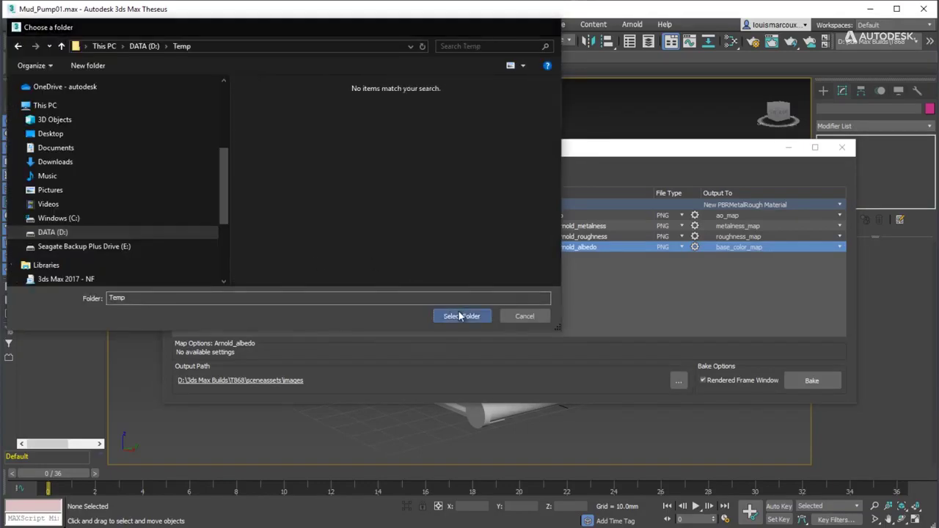
pyautogui.click(459, 315)
pyautogui.click(811, 381)
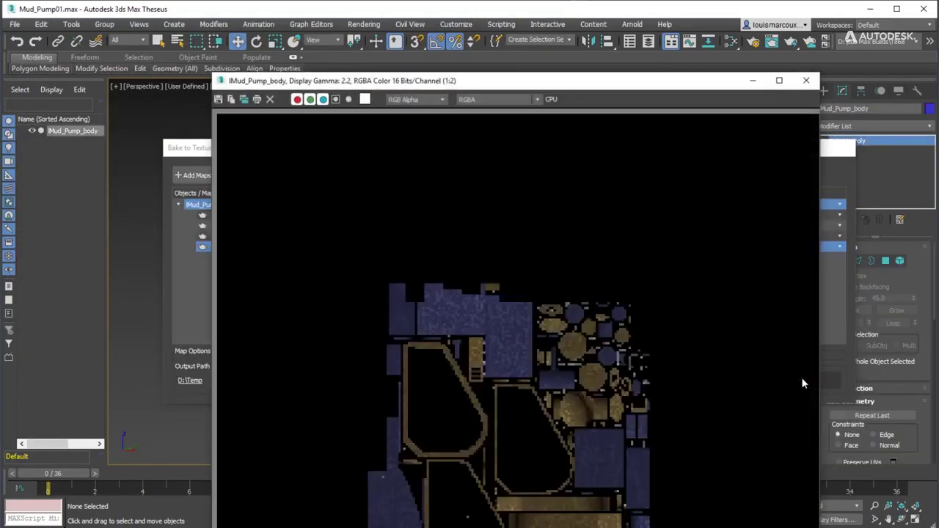
# - Shrink and reposition the rendered frame window, and display its Ambient Occlusion pass during the bake
pyautogui.moveTo(333, 79); pyautogui.dragTo(301, 14)
pyautogui.scroll(-1, 440, 220)
pyautogui.moveTo(695, 526); pyautogui.dragTo(530, 388)
pyautogui.moveTo(434, 16); pyautogui.dragTo(464, 61)
pyautogui.click(515, 77)
pyautogui.click(500, 96)
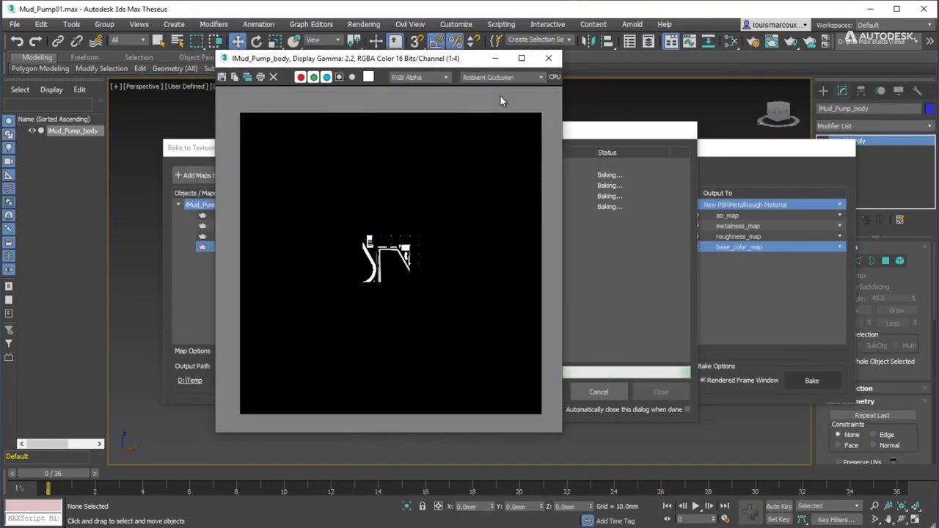
# - Display the metalness, specular_roughness and albedo passes in turn in the rendered frame window during the bake
pyautogui.click(499, 76)
pyautogui.click(484, 105)
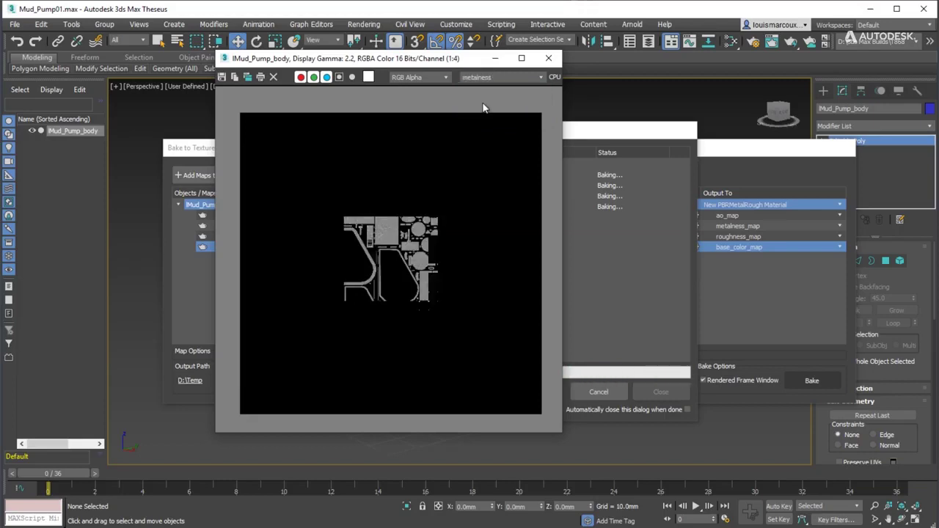
pyautogui.click(490, 78)
pyautogui.click(488, 112)
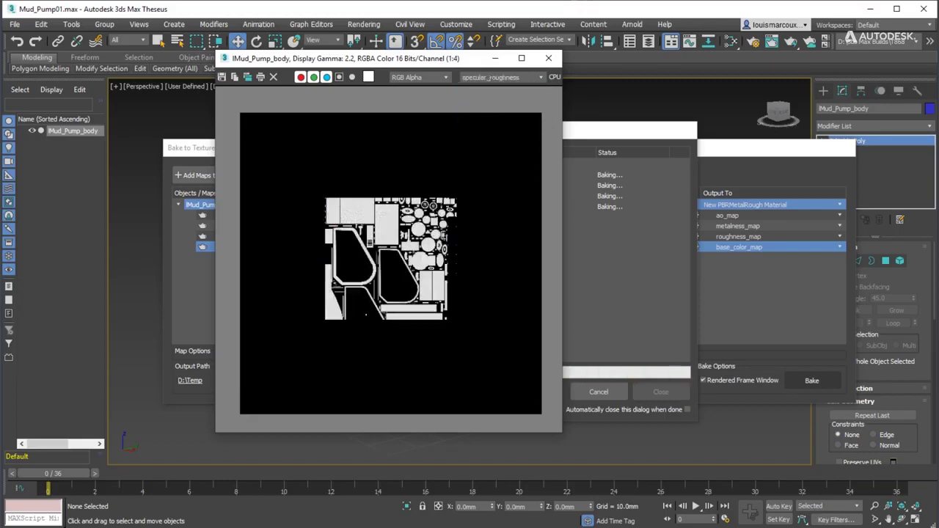
pyautogui.click(505, 81)
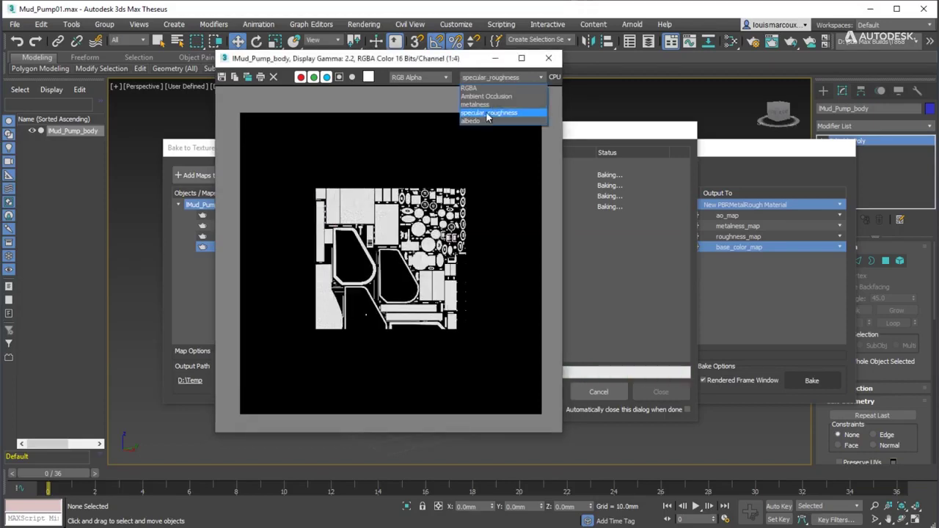
pyautogui.click(484, 120)
pyautogui.click(499, 79)
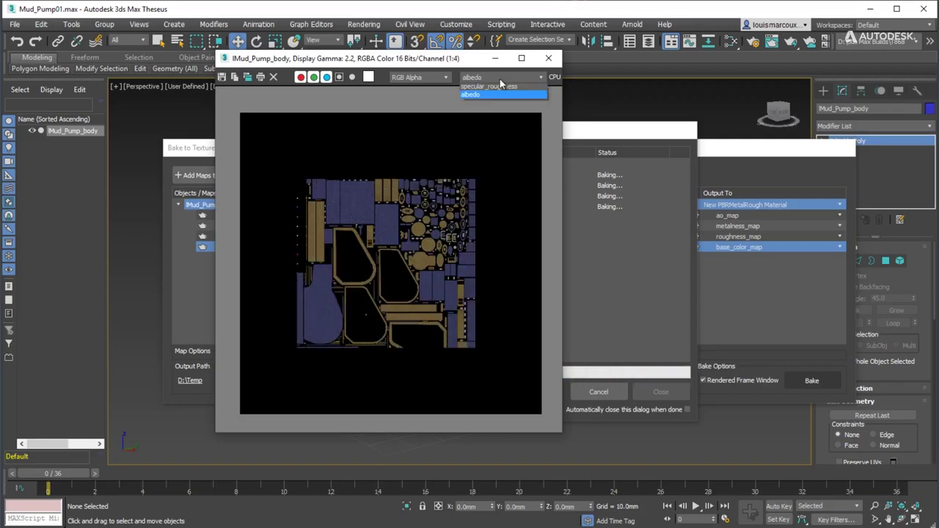
pyautogui.click(485, 91)
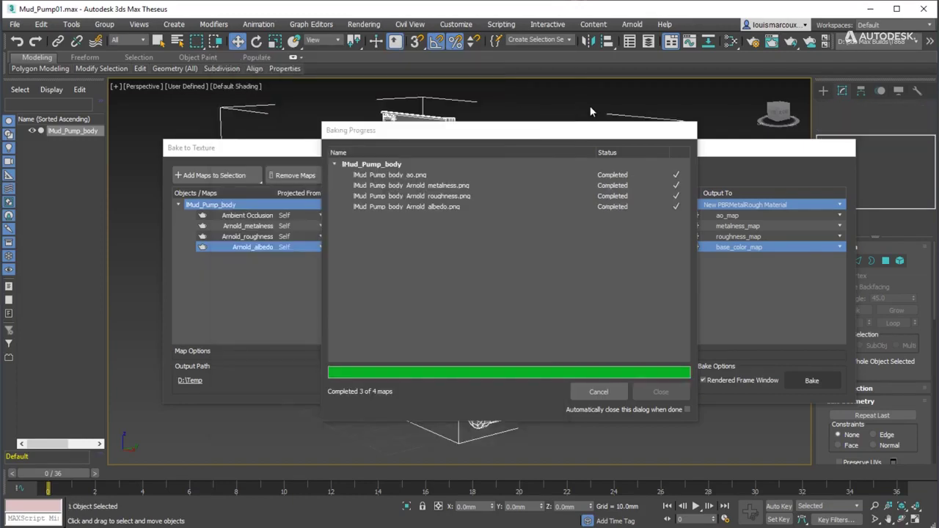
# - Close the baking progress and Bake to Texture dialogs, and set the perspective viewport to High Quality
pyautogui.click(660, 391)
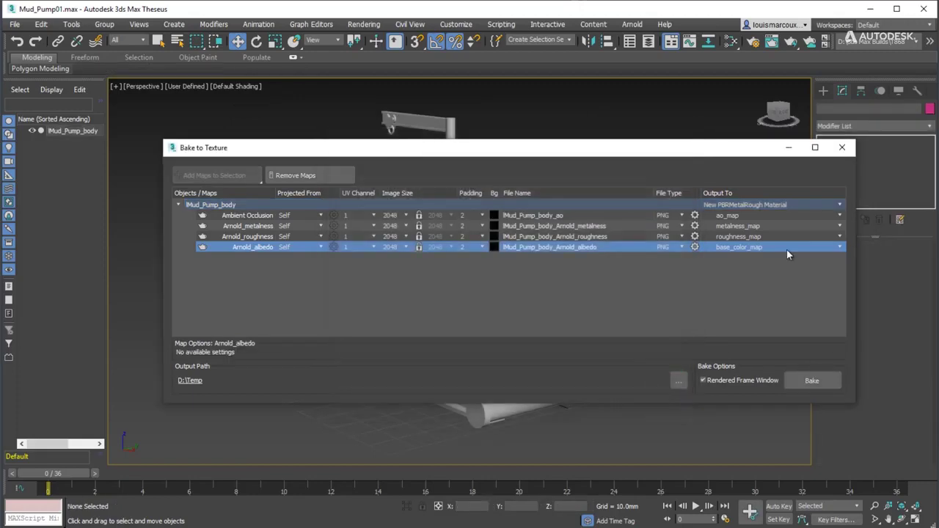
pyautogui.click(841, 148)
pyautogui.click(181, 88)
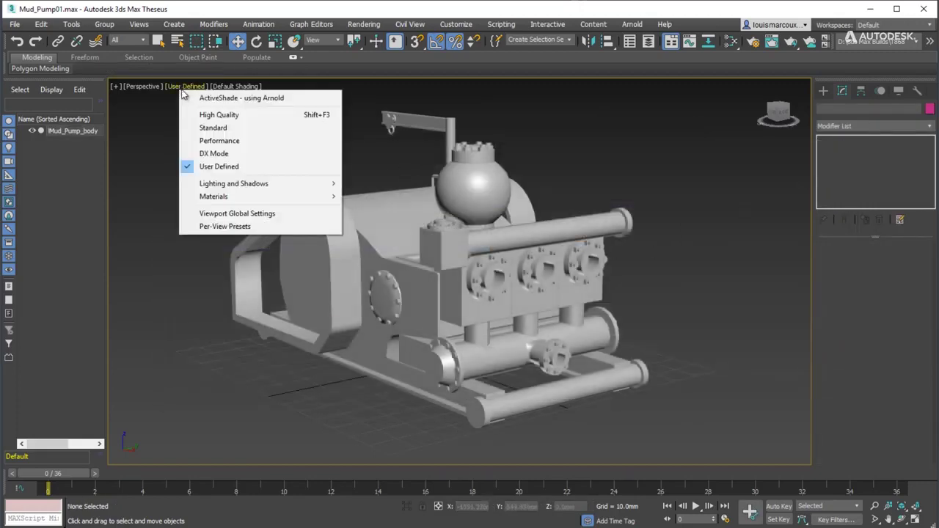
pyautogui.click(196, 117)
# - Select the pump body, turn off its edged-faces display in the viewport and inspect the baked material up close
pyautogui.click(446, 311)
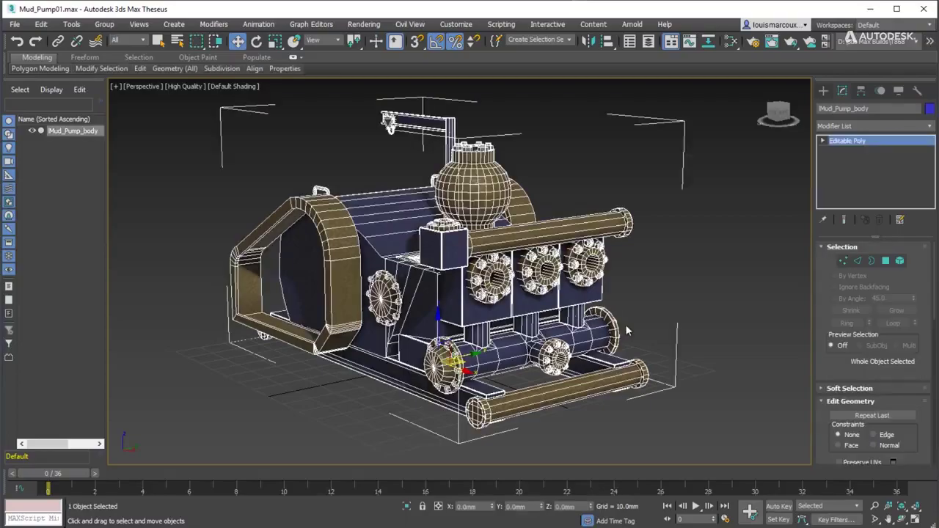
pyautogui.moveTo(625, 325)
pyautogui.keyDown('alt'); pyautogui.mouseDown(button='middle')
pyautogui.moveTo(461, 322)
pyautogui.moveTo(495, 362)
pyautogui.moveTo(611, 305)
pyautogui.moveTo(572, 308)
pyautogui.mouseUp(button='middle'); pyautogui.keyUp('alt')
pyautogui.click(233, 85)
pyautogui.moveTo(290, 234)
pyautogui.click(382, 234)
pyautogui.scroll(3, 455, 273)
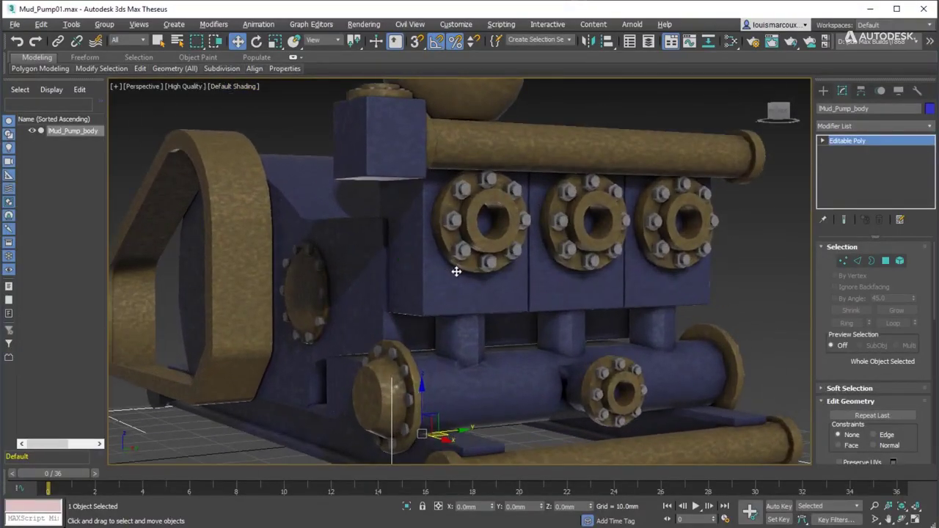
pyautogui.moveTo(457, 272)
pyautogui.keyDown('alt'); pyautogui.mouseDown(button='middle')
pyautogui.moveTo(456, 302)
pyautogui.moveTo(475, 294)
pyautogui.moveTo(465, 274)
pyautogui.moveTo(447, 281)
pyautogui.mouseUp(button='middle'); pyautogui.keyUp('alt')
pyautogui.scroll(-3, 440, 282)
# - Load the pump body's material from the model into the Slate Material Editor and examine the baked PBRMetalRough branch
pyautogui.click(729, 42)
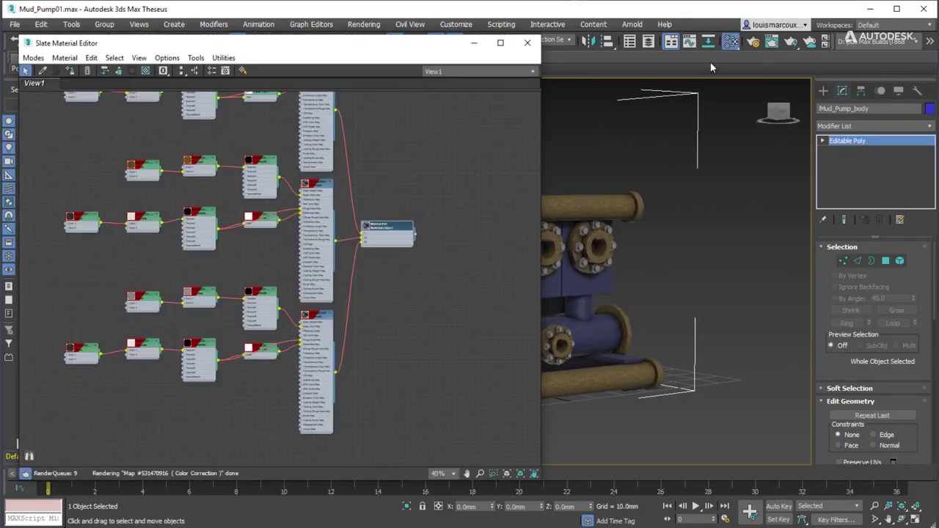
pyautogui.click(577, 219)
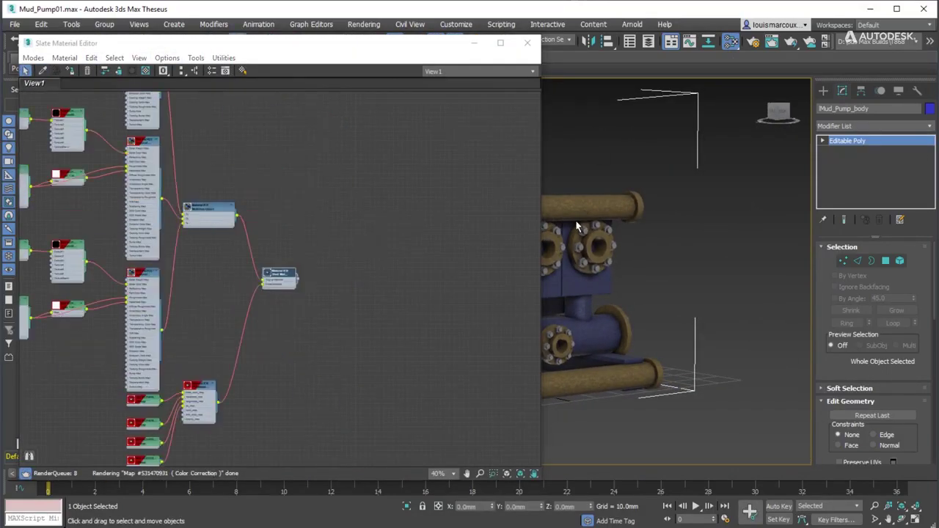
pyautogui.moveTo(247, 260); pyautogui.dragTo(446, 184, button='middle')
pyautogui.scroll(3, 398, 224)
pyautogui.scroll(4, 397, 229)
pyautogui.moveTo(376, 326); pyautogui.dragTo(413, 165, button='middle')
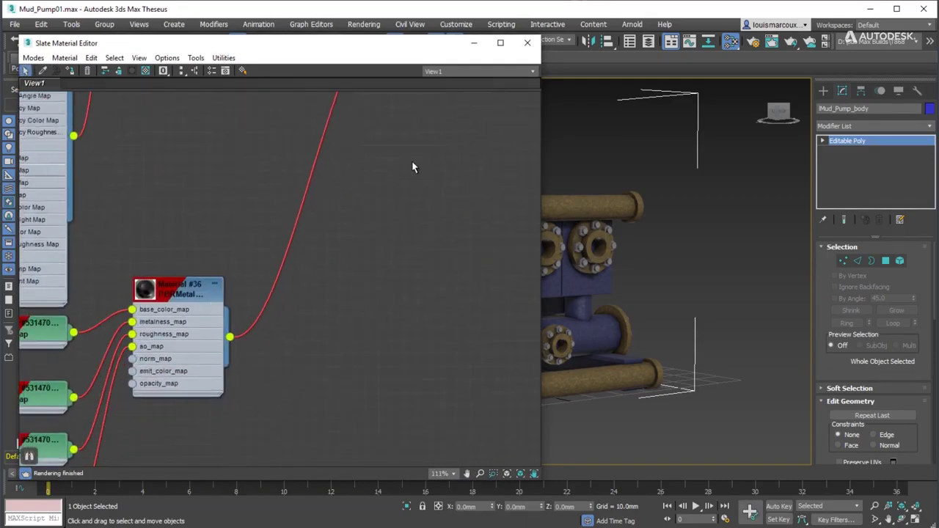
pyautogui.moveTo(205, 294); pyautogui.dragTo(369, 168, button='middle')
pyautogui.scroll(1, 368, 168)
# - Reposition and widen the PBRMetalRough node beside its four bitmap maps, and close the Slate Material Editor
pyautogui.moveTo(360, 168); pyautogui.dragTo(385, 237)
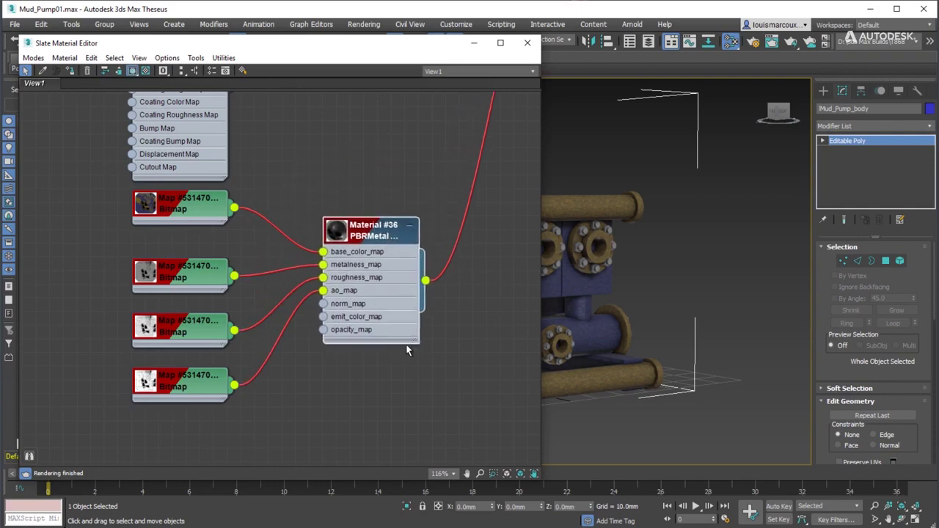
pyautogui.moveTo(418, 342); pyautogui.dragTo(457, 349)
pyautogui.moveTo(393, 376); pyautogui.dragTo(367, 393, button='middle')
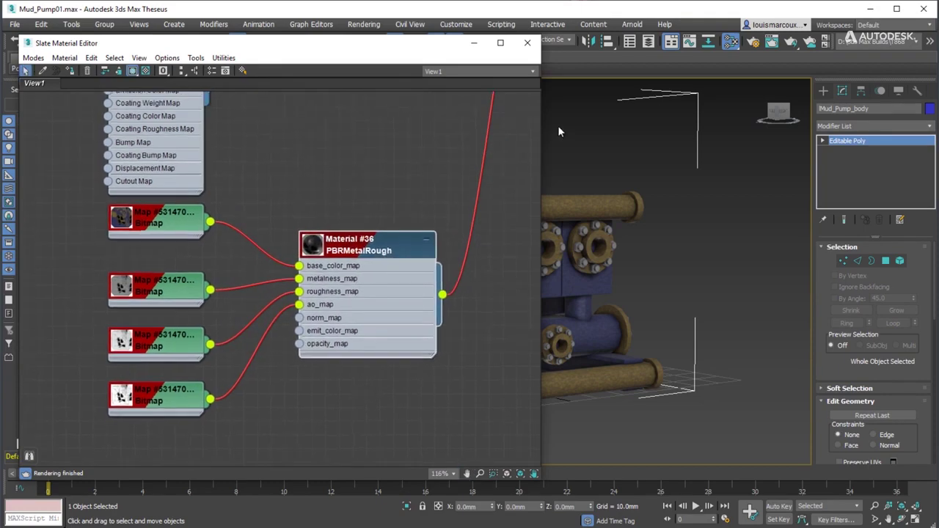
pyautogui.click(526, 42)
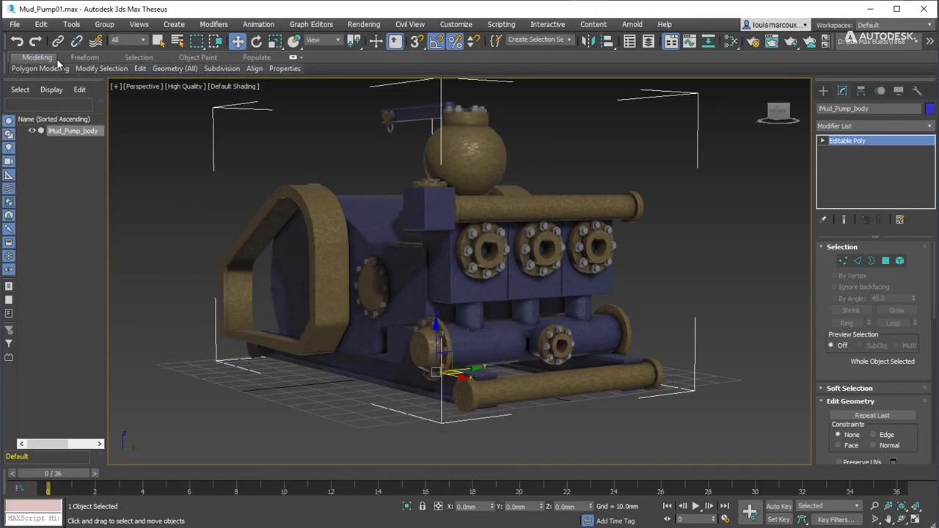
# - Export only the selected pump body to D:\Temp as an Autodesk FBX file named Pump
pyautogui.click(15, 24)
pyautogui.moveTo(59, 193)
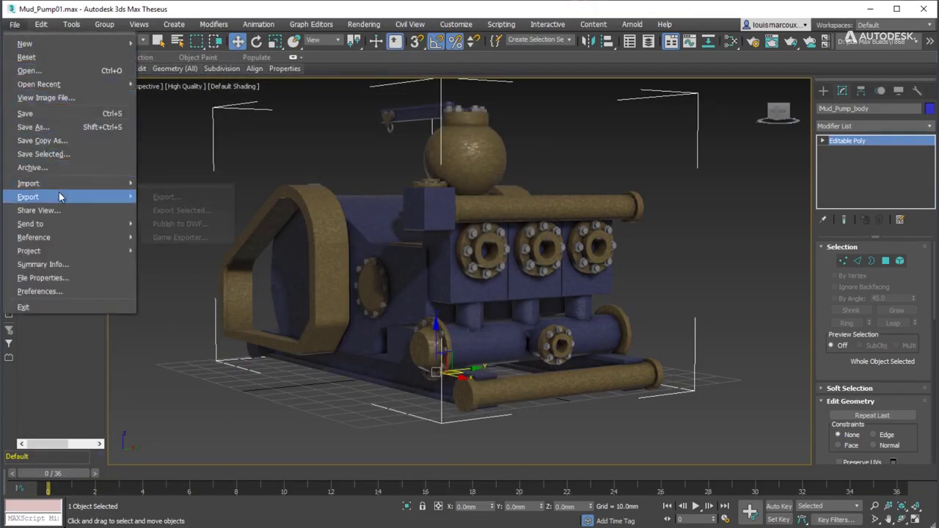
pyautogui.click(170, 210)
pyautogui.write('Pump')
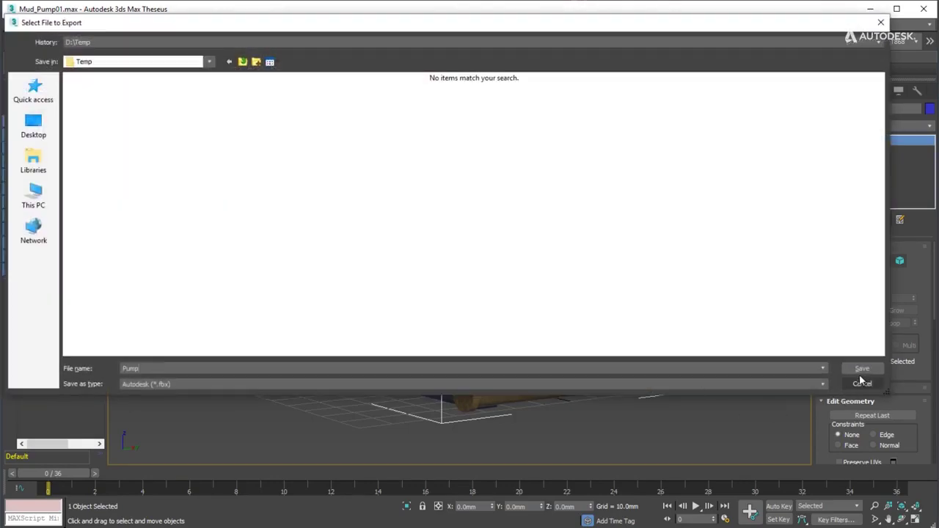
pyautogui.click(862, 368)
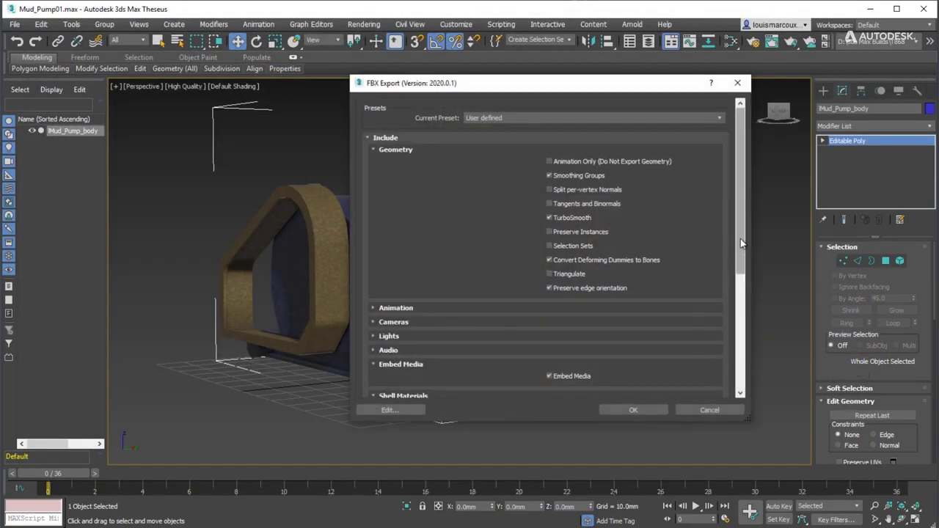
# - Set the FBX export's Shell Materials option to Baked Materials and run the export
pyautogui.moveTo(740, 238); pyautogui.dragTo(740, 313)
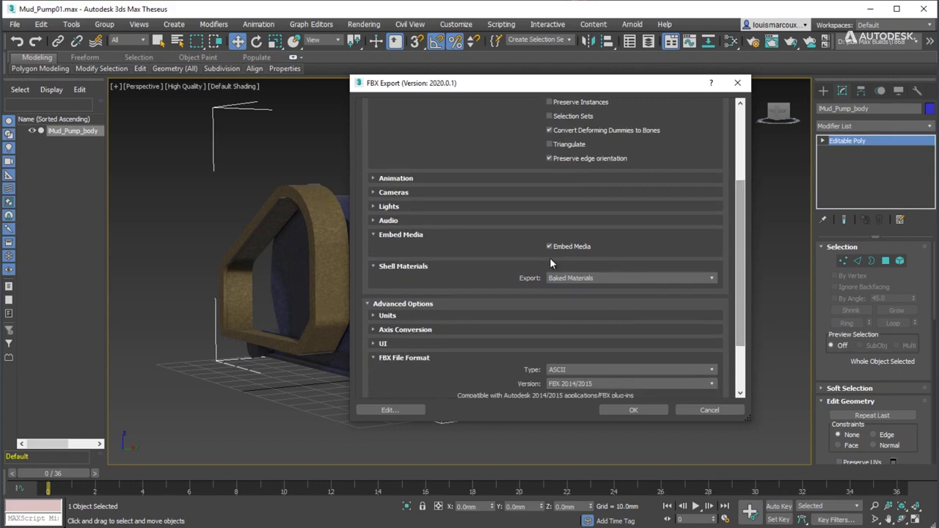
pyautogui.click(557, 278)
pyautogui.click(565, 287)
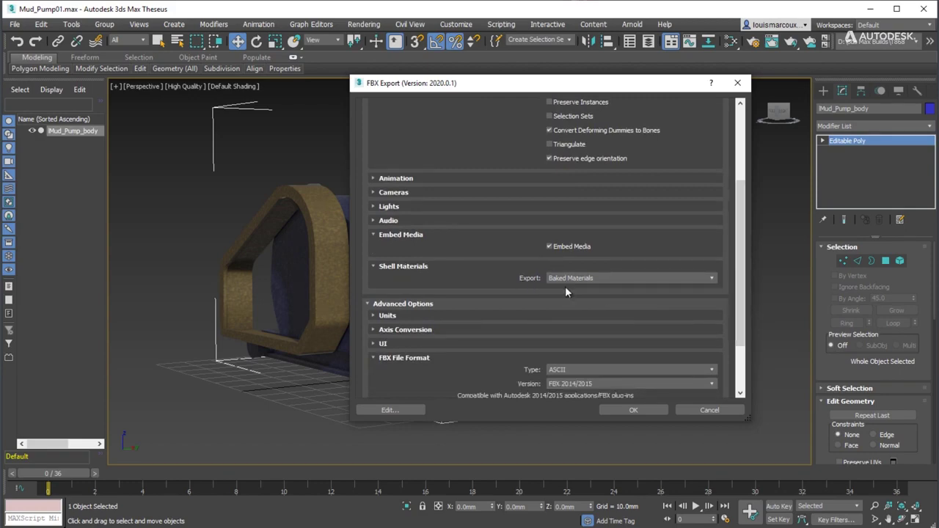
pyautogui.click(631, 411)
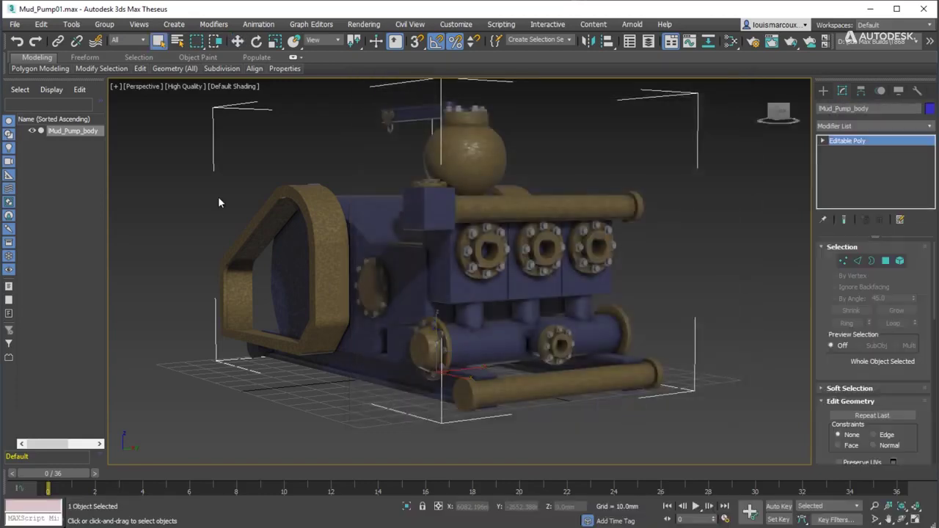
# - Reset to an empty scene without saving changes, and maximize the perspective viewport
pyautogui.click(15, 24)
pyautogui.click(30, 57)
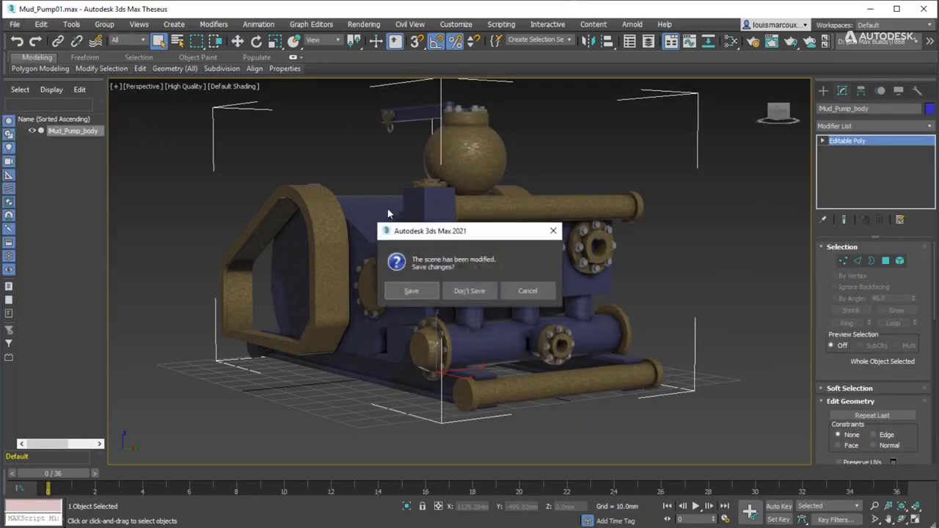
pyautogui.click(457, 294)
pyautogui.click(445, 292)
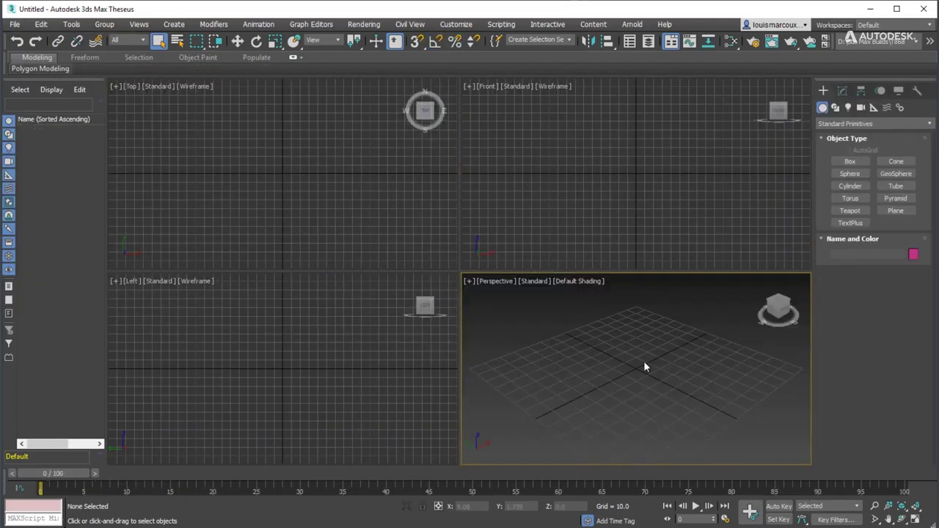
pyautogui.hotkey('alt', 'w')
# - Import Pump.fbx from D:\Temp into the empty scene with the current FBX import settings
pyautogui.click(15, 24)
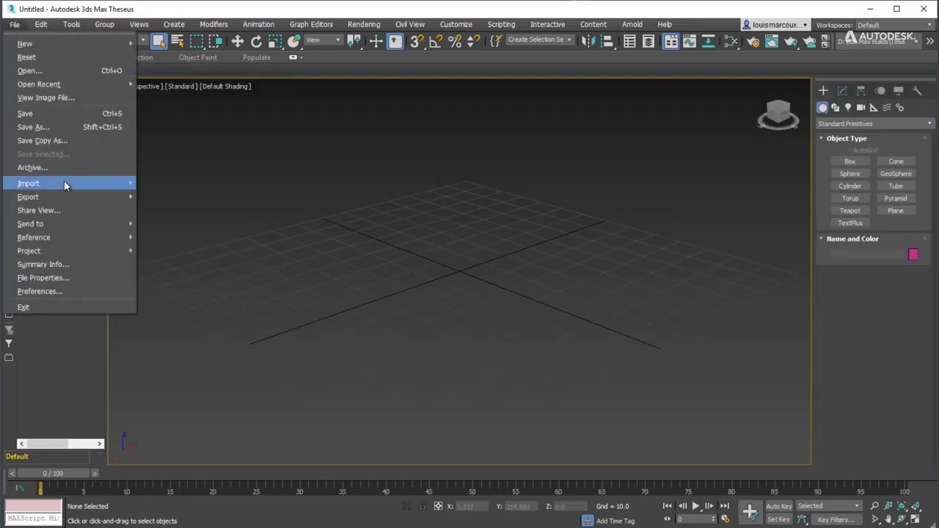
pyautogui.moveTo(64, 183)
pyautogui.click(161, 184)
pyautogui.click(107, 123)
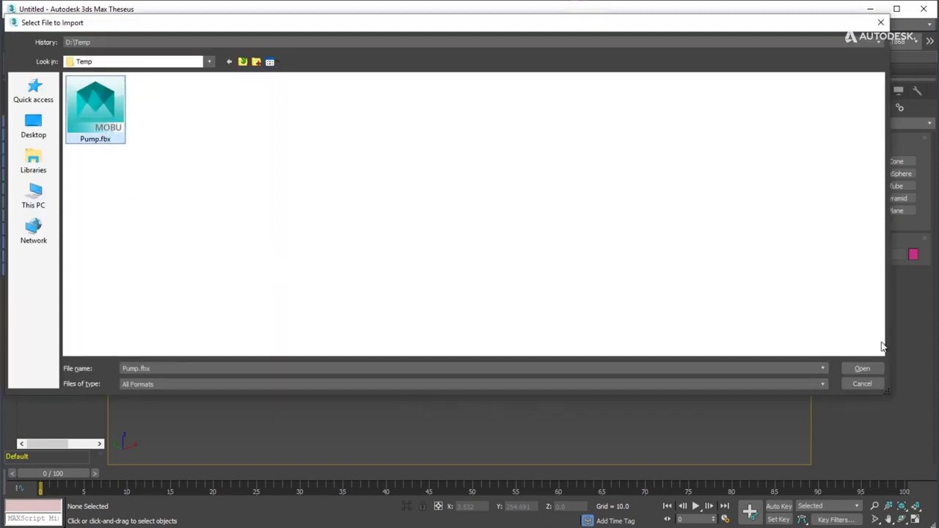
pyautogui.click(863, 369)
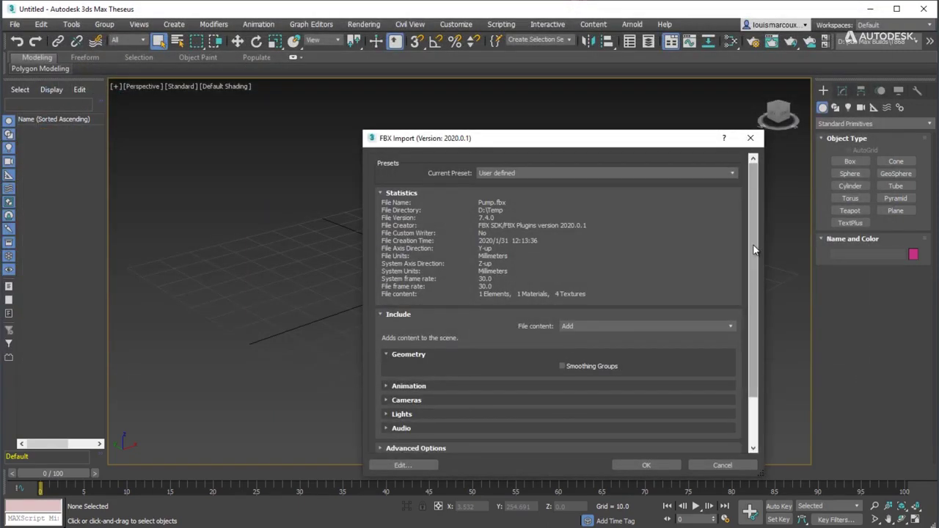
pyautogui.moveTo(755, 250); pyautogui.dragTo(759, 340)
pyautogui.click(665, 467)
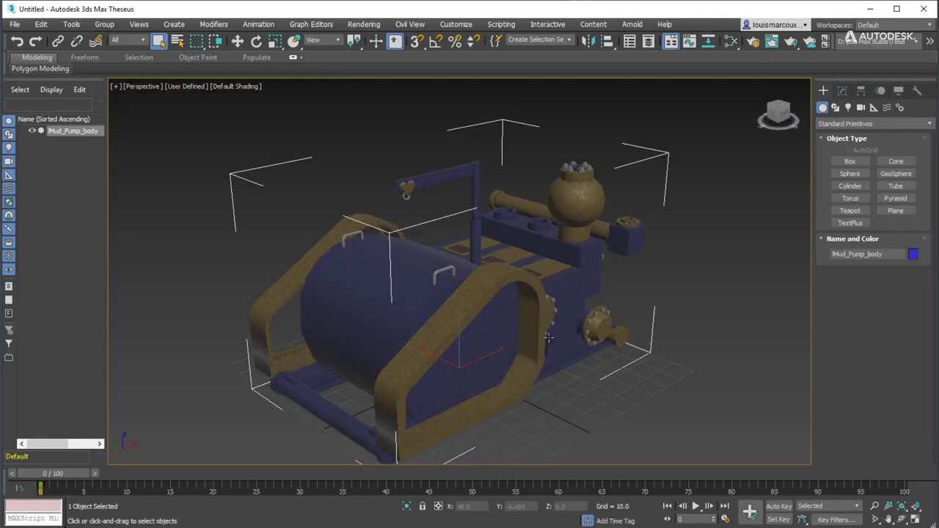
# - Set the perspective viewport to High Quality and inspect the imported pump from its flanged side
pyautogui.keyDown('alt'); pyautogui.moveTo(553, 338); pyautogui.dragTo(436, 314, button='middle'); pyautogui.keyUp('alt')
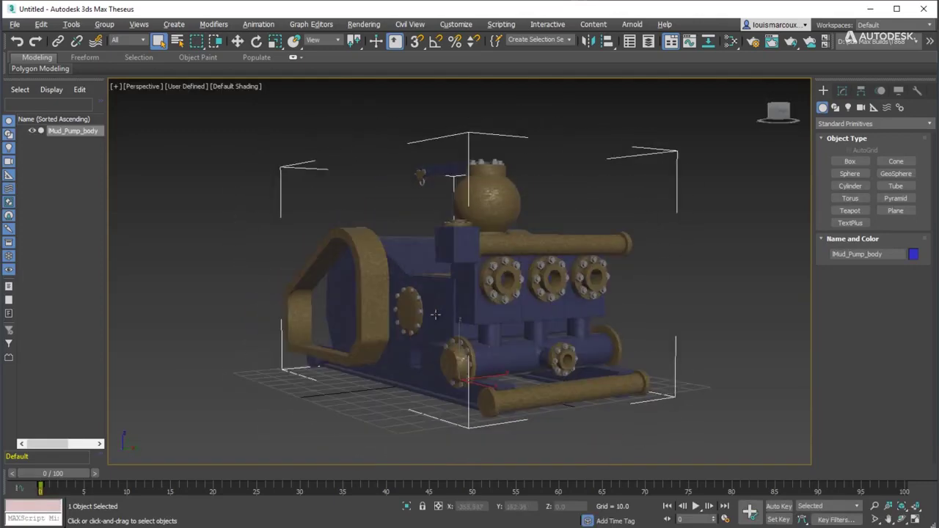
pyautogui.click(193, 87)
pyautogui.keyDown('alt'); pyautogui.moveTo(261, 166); pyautogui.dragTo(513, 273, button='middle'); pyautogui.keyUp('alt')
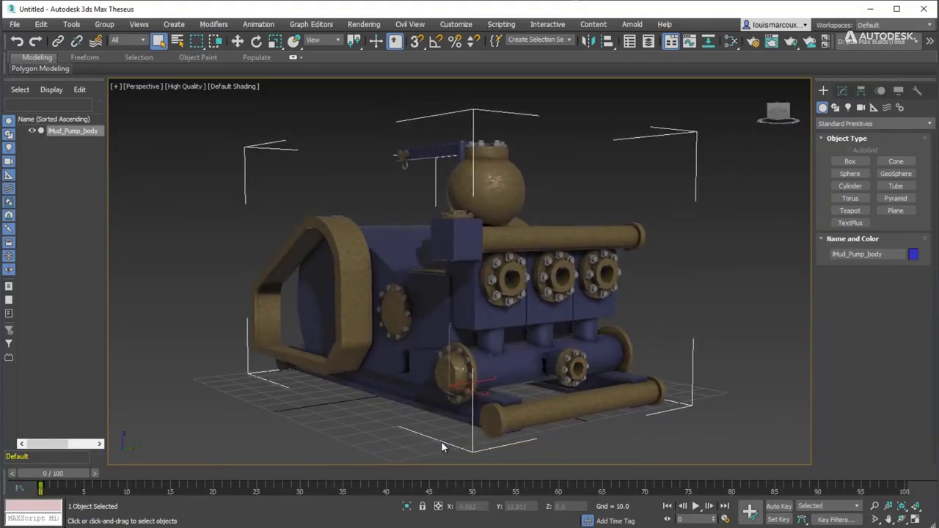